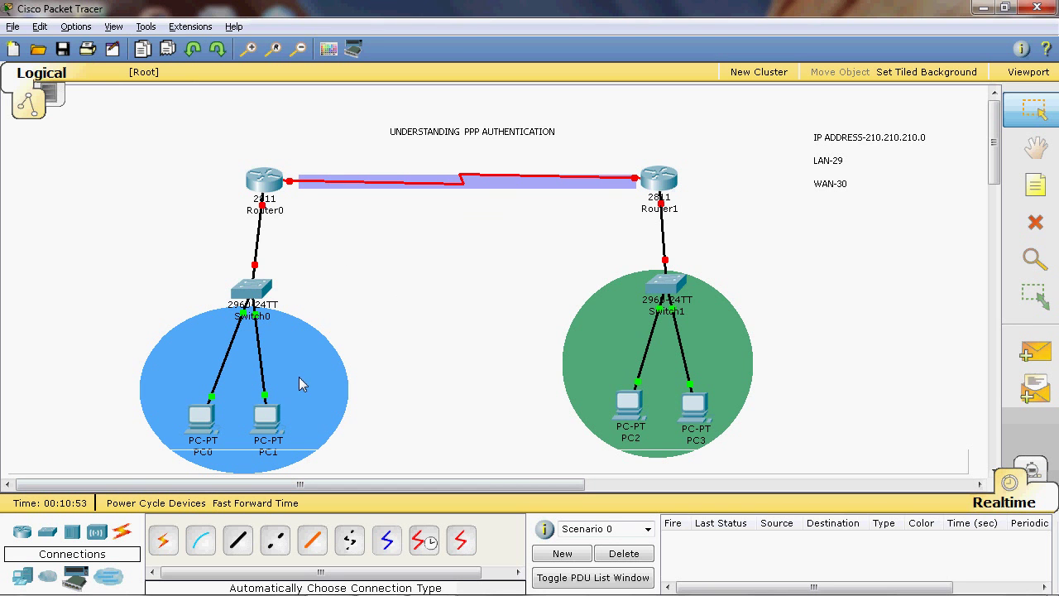
# Shift the blue ellipse around Switch0, PC0 and PC1, and the green ellipse around Switch1, PC2 and PC3.
pyautogui.moveTo(302, 384); pyautogui.dragTo(303, 369)
pyautogui.moveTo(712, 363); pyautogui.dragTo(734, 353)
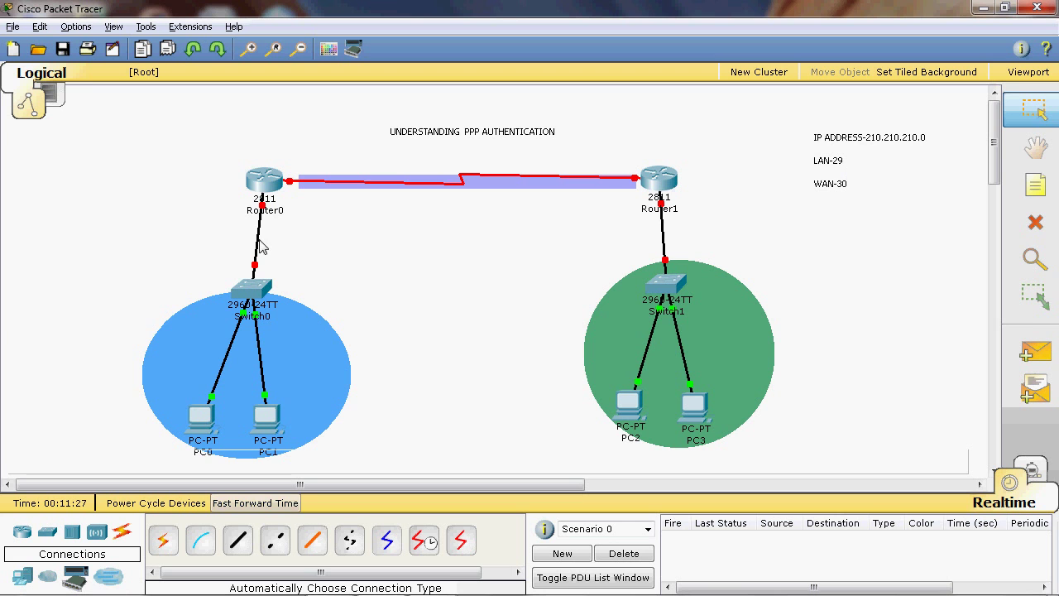
pyautogui.click(1024, 190)
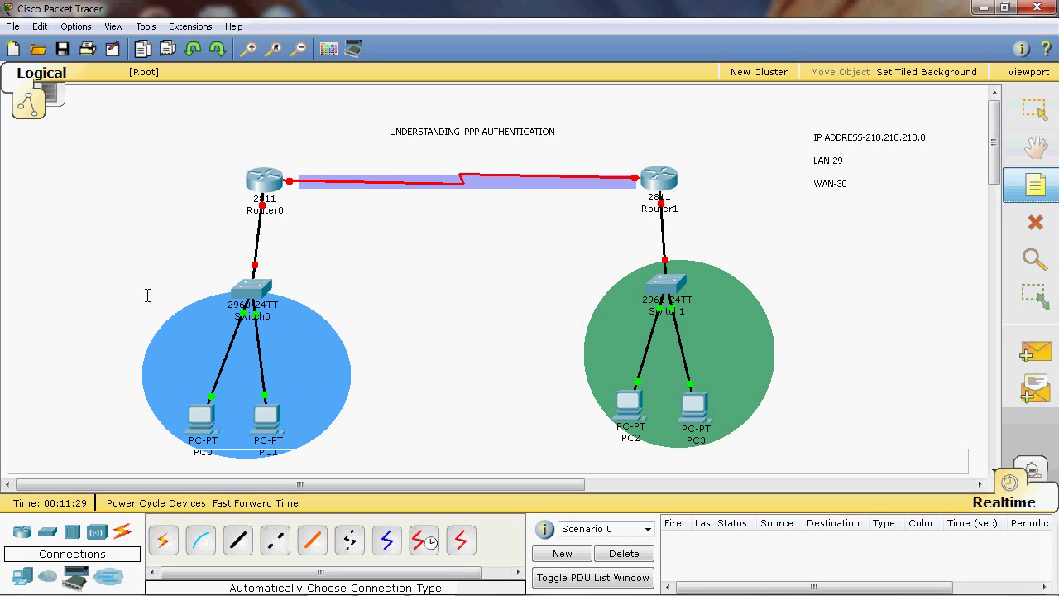
# Add notes reading 0 and 8 beside the two router-to-switch links.
pyautogui.click(170, 244)
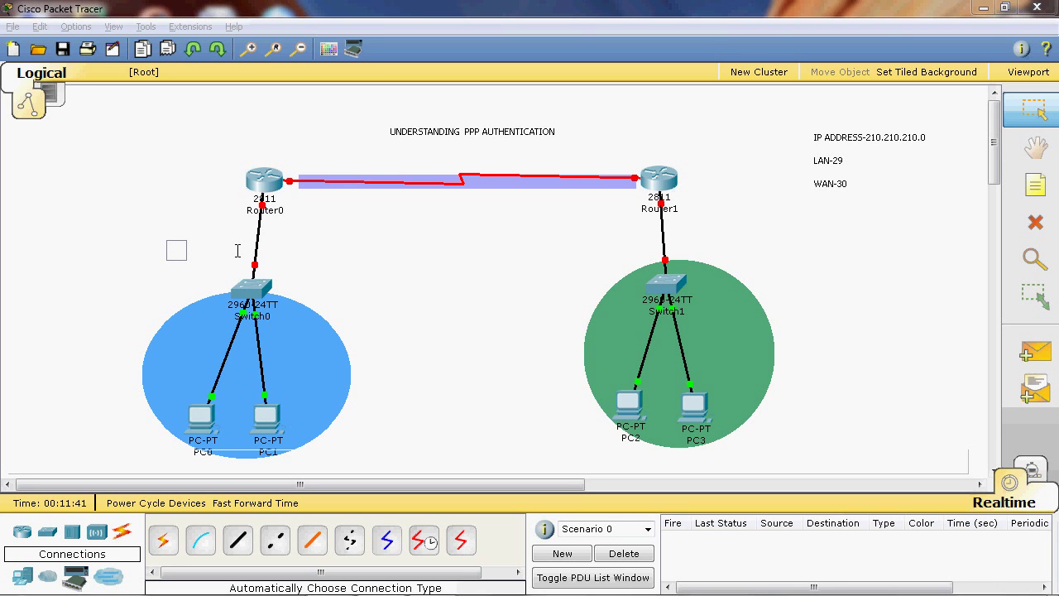
pyautogui.write('0')
pyautogui.click(374, 315)
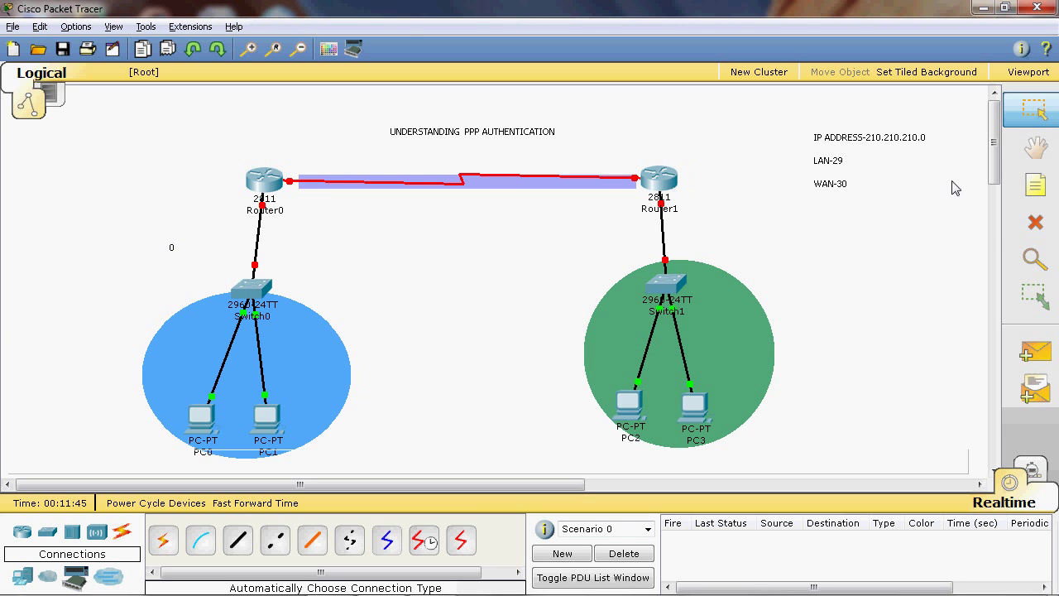
pyautogui.click(1035, 185)
pyautogui.click(625, 237)
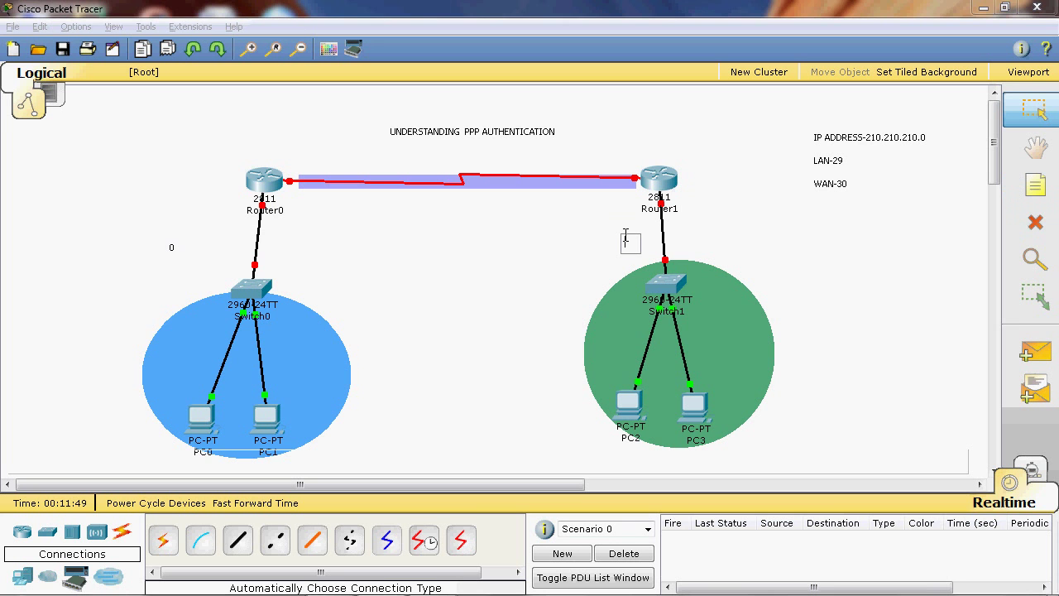
pyautogui.write('8')
pyautogui.click(968, 108)
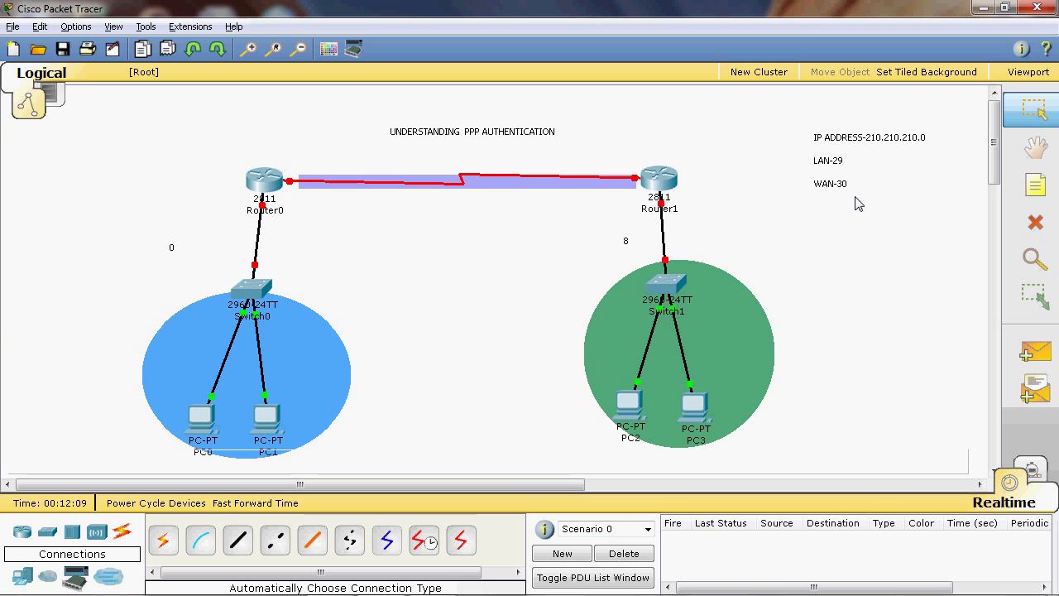
# Add a note reading 16 above the serial link and nudge the blue ellipse upward.
pyautogui.click(1035, 186)
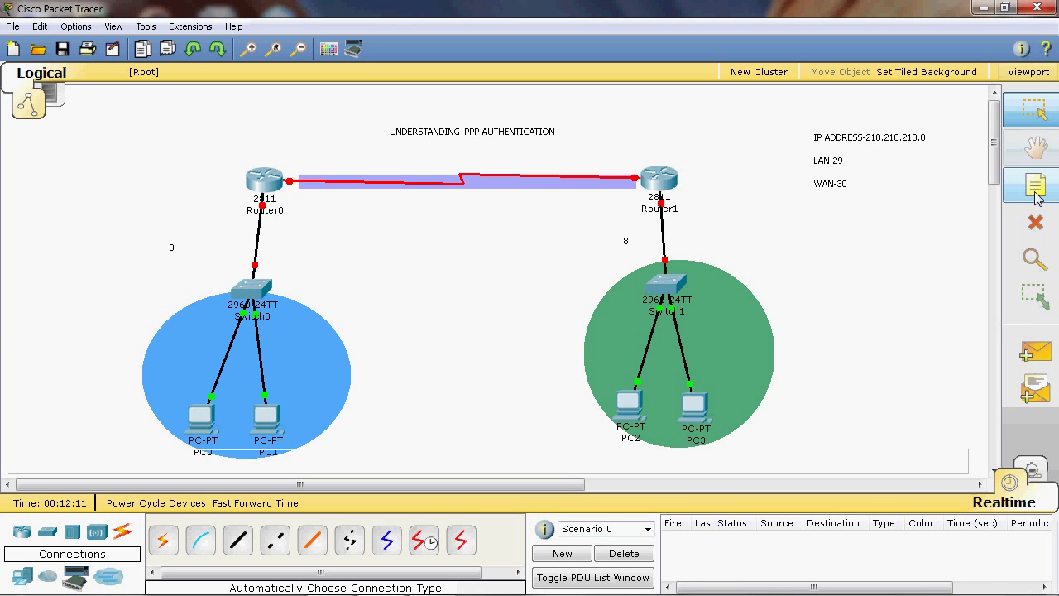
pyautogui.click(424, 152)
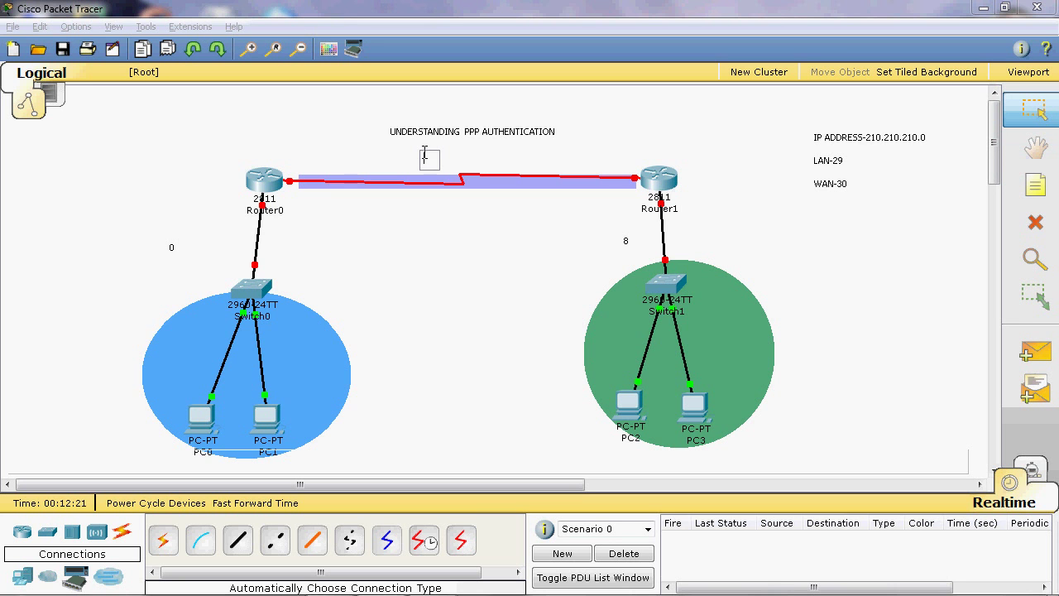
pyautogui.write('16')
pyautogui.click(473, 209)
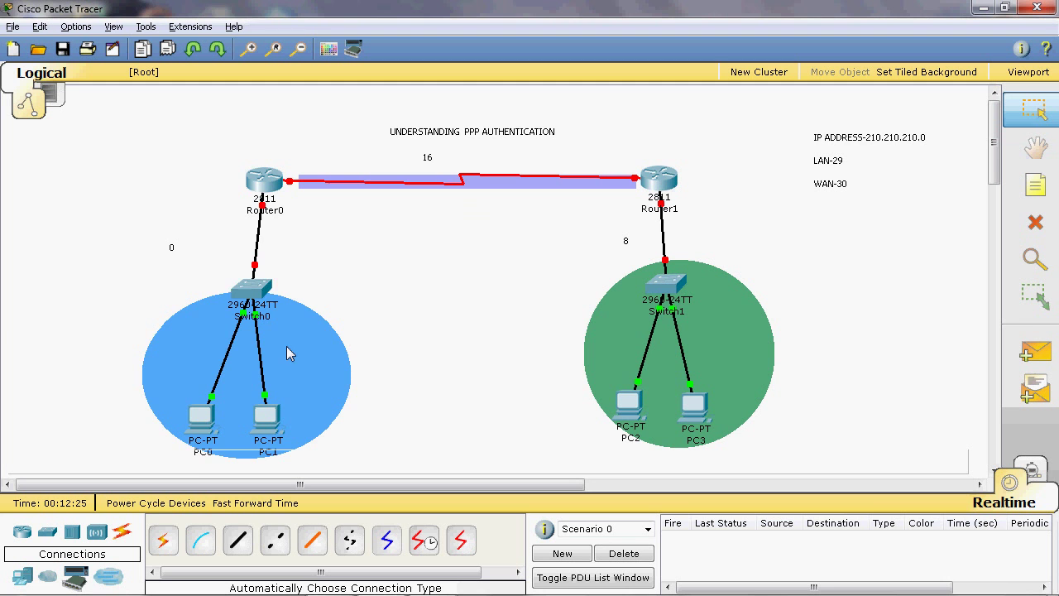
pyautogui.moveTo(287, 346); pyautogui.dragTo(286, 329)
pyautogui.click(203, 418)
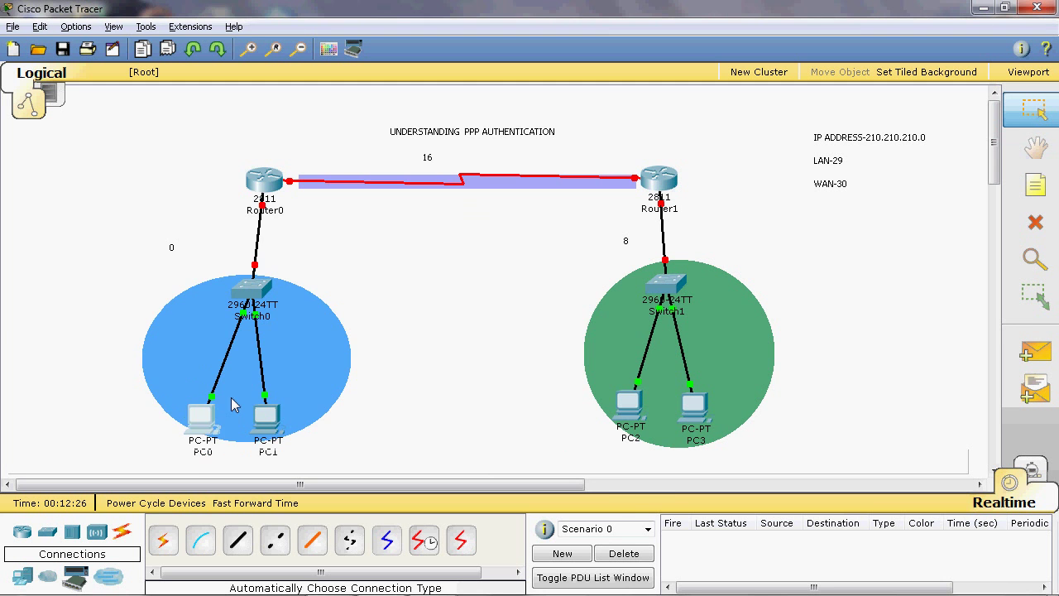
# Give PC0 IP 210.210.210.2, mask 255.255.255.248 and gateway 210.210.210.1.
pyautogui.click(263, 141)
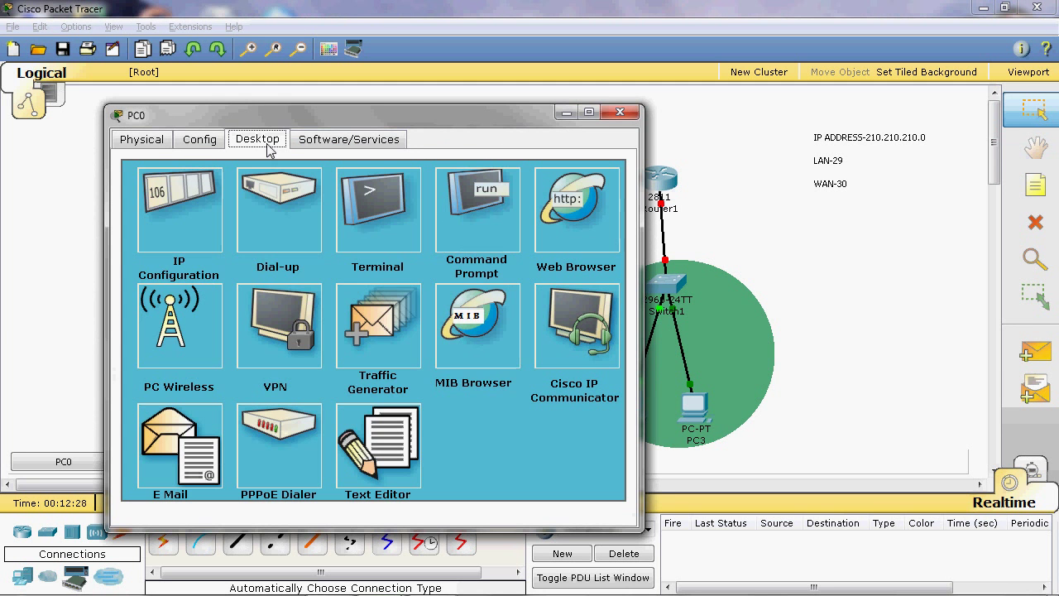
pyautogui.click(147, 211)
pyautogui.click(276, 293)
pyautogui.write('210.2')
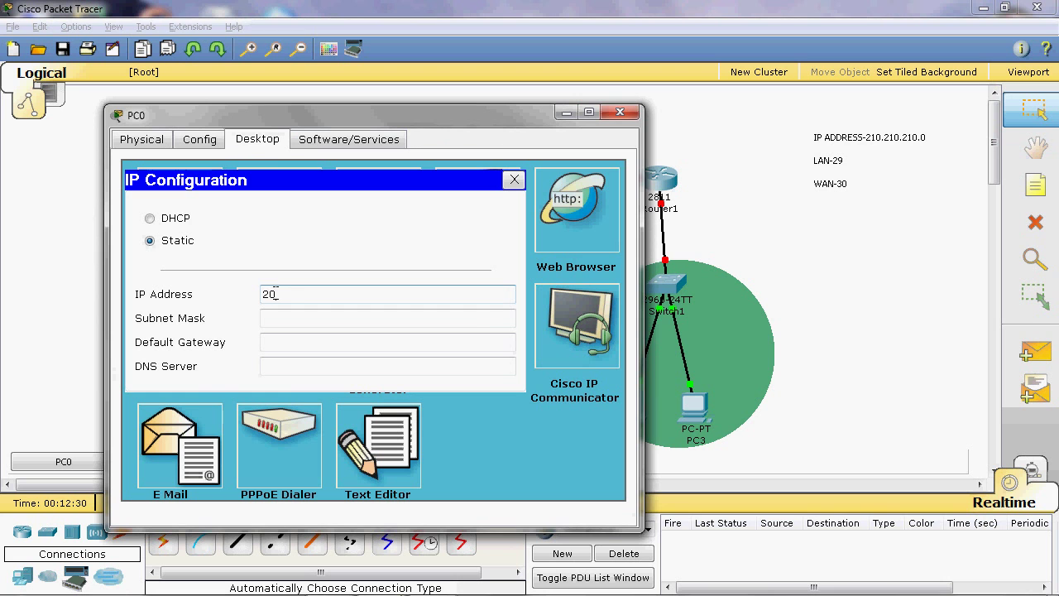
pyautogui.write('10.210.2')
pyautogui.click(386, 320)
pyautogui.press('BackSpace')
pyautogui.write('248')
pyautogui.click(345, 339)
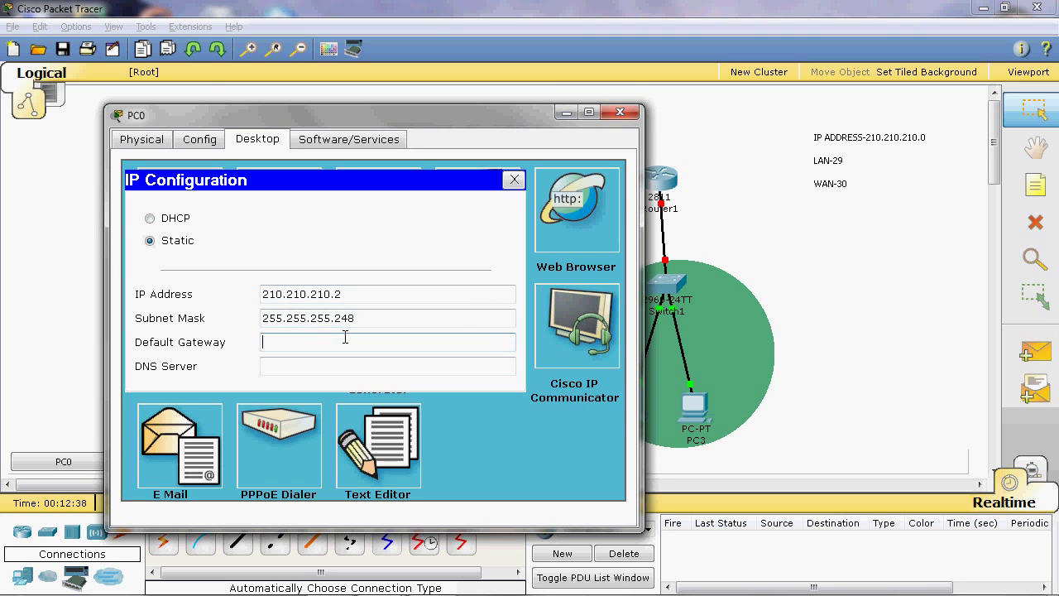
pyautogui.write('210.210.210.1')
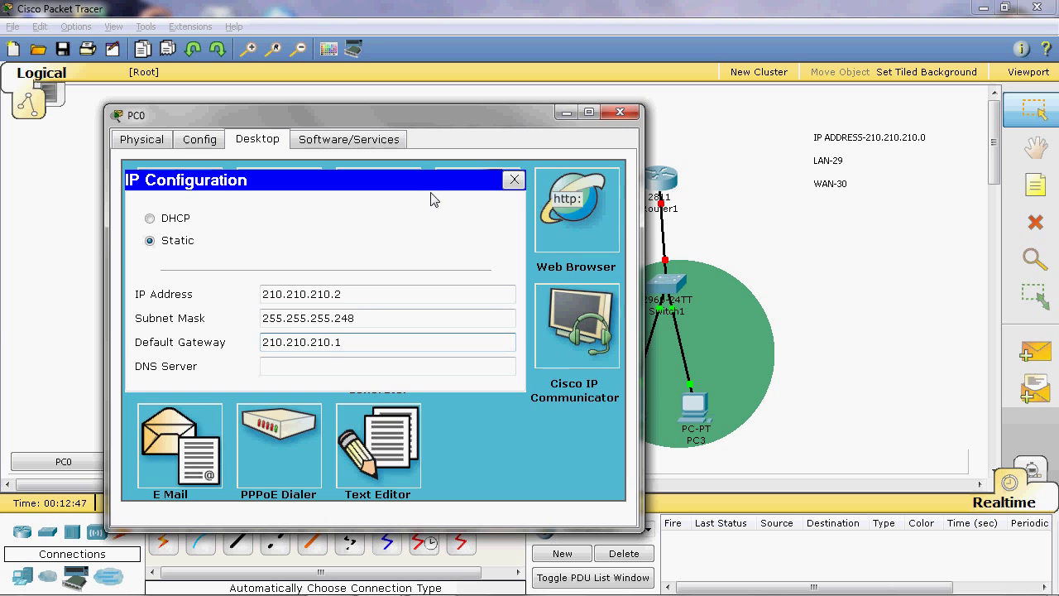
pyautogui.click(619, 112)
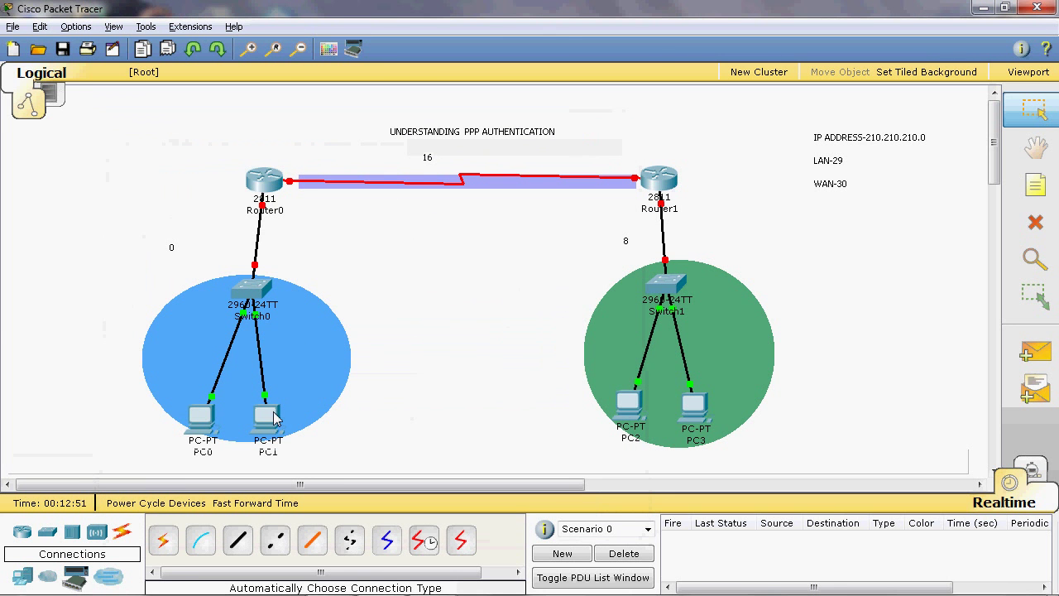
# Give PC1 IP 210.210.210.3, mask 255.255.255.248 and gateway 210.210.210.1.
pyautogui.click(273, 416)
pyautogui.click(190, 55)
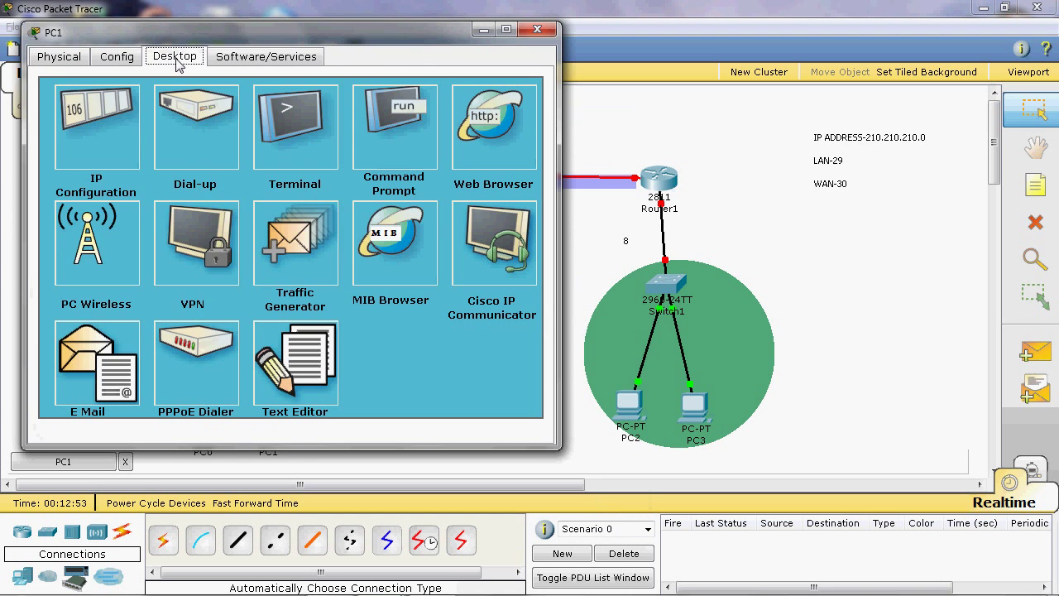
pyautogui.click(97, 124)
pyautogui.click(185, 211)
pyautogui.write('210.210.21')
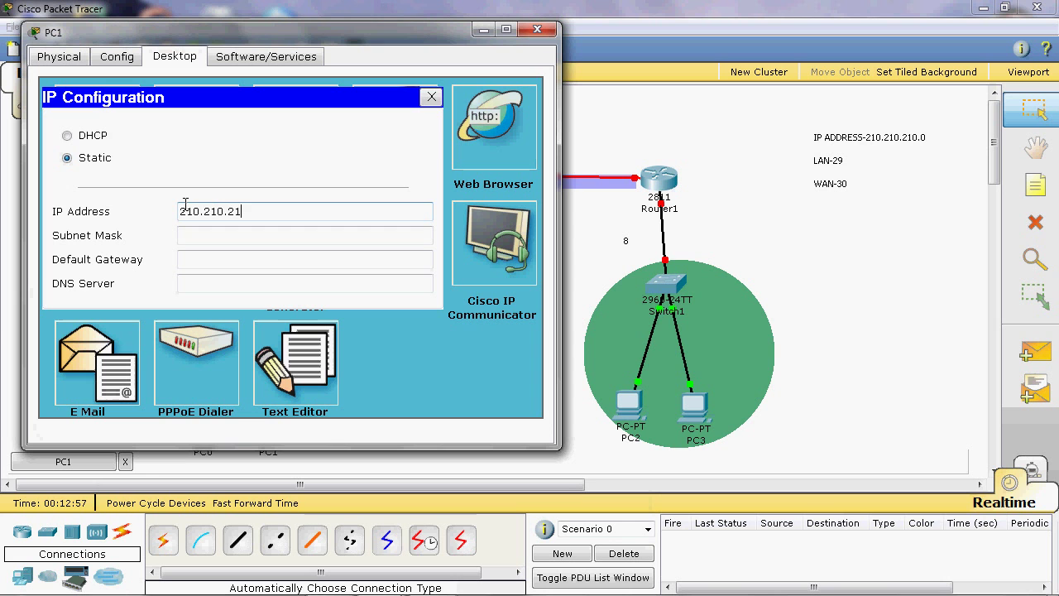
pyautogui.write('0.3')
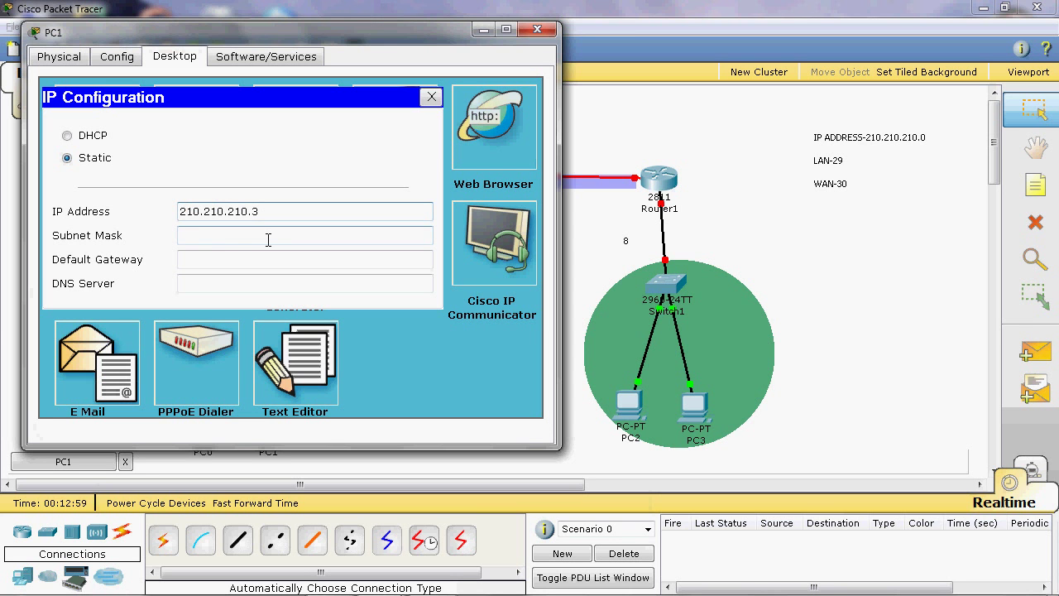
pyautogui.click(267, 237)
pyautogui.press('BackSpace')
pyautogui.write('248')
pyautogui.click(261, 260)
pyautogui.write('210.210.210.1')
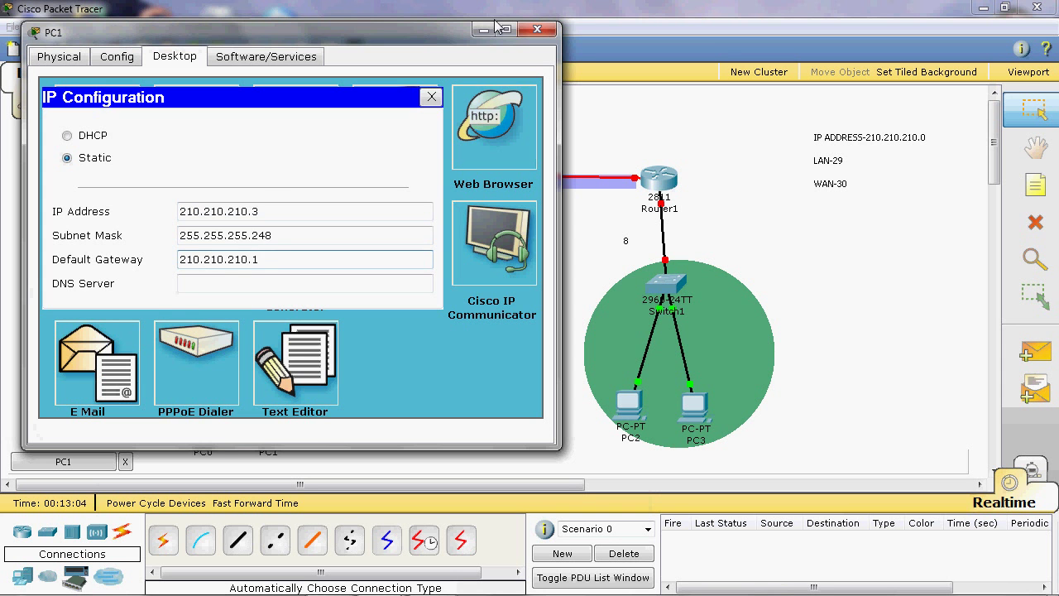
pyautogui.click(537, 29)
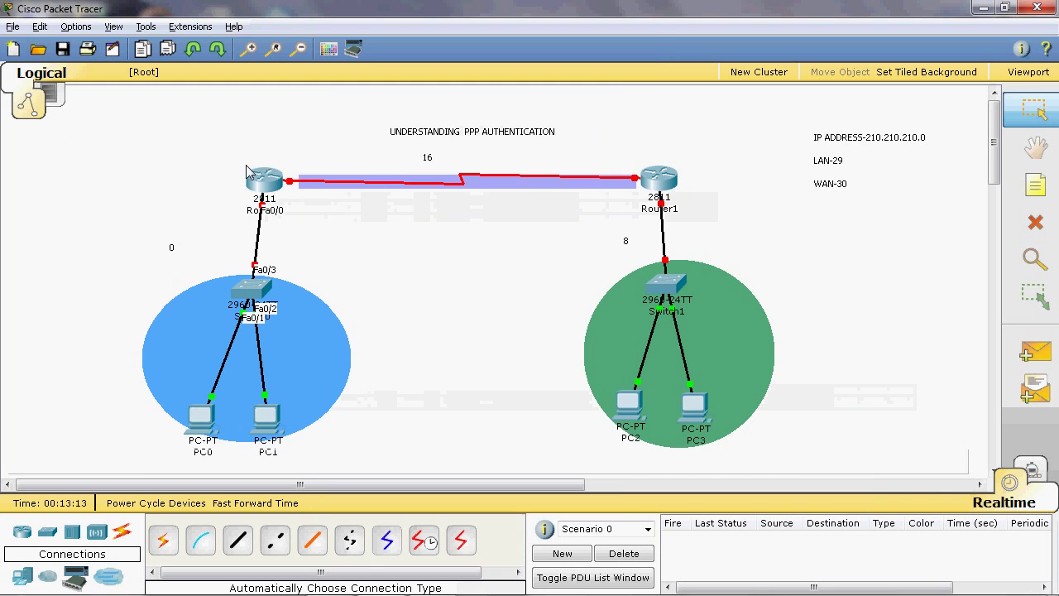
# In Router0's CLI, skip the initial setup dialog and enter global configuration mode.
pyautogui.click(263, 179)
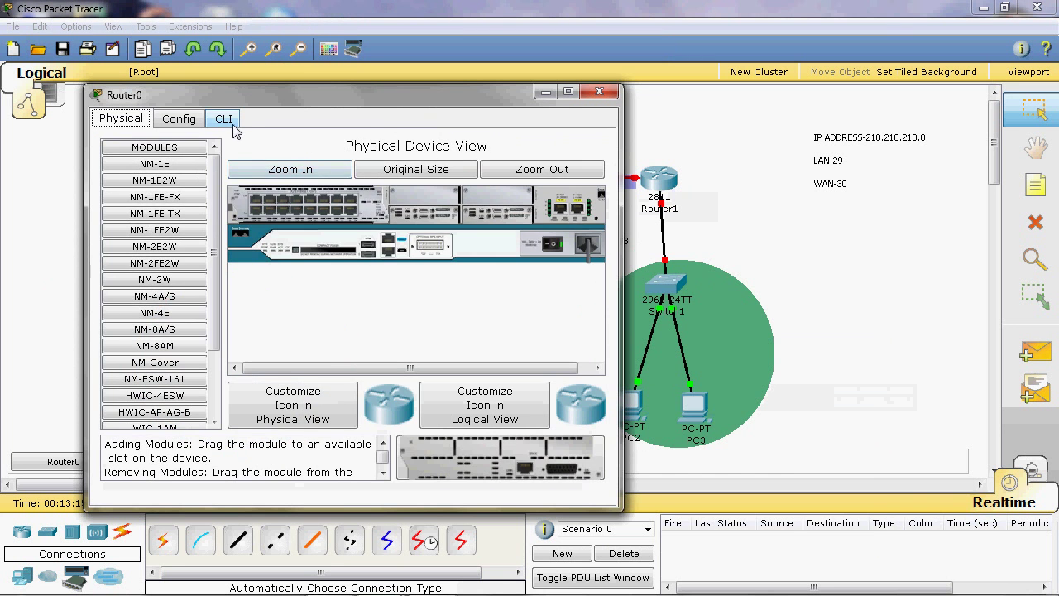
pyautogui.click(225, 120)
pyautogui.write('NO')
pyautogui.press('Return')
pyautogui.press('Return')
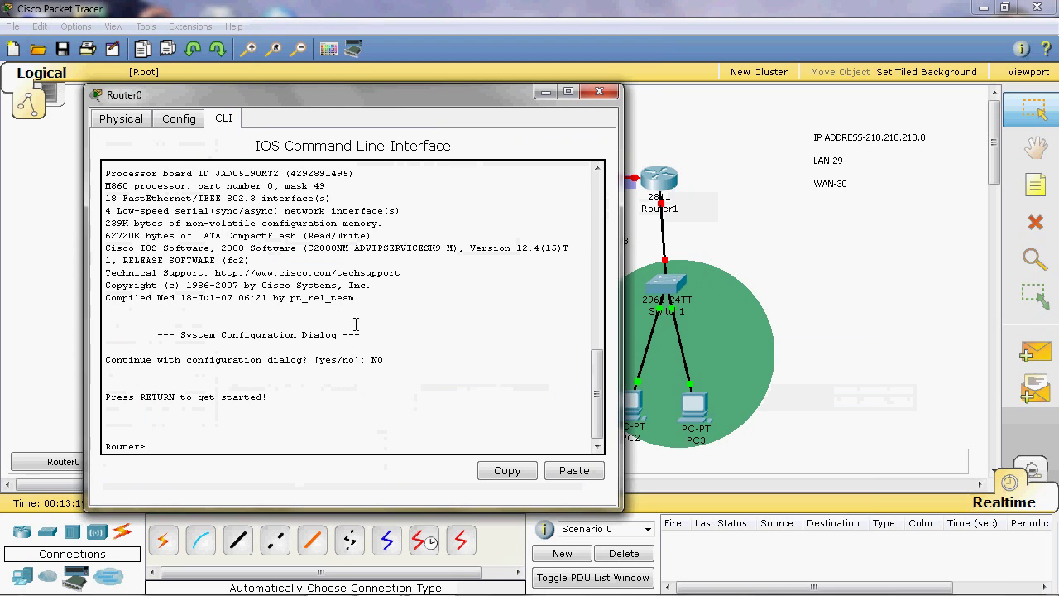
pyautogui.write('EN')
pyautogui.press('Return')
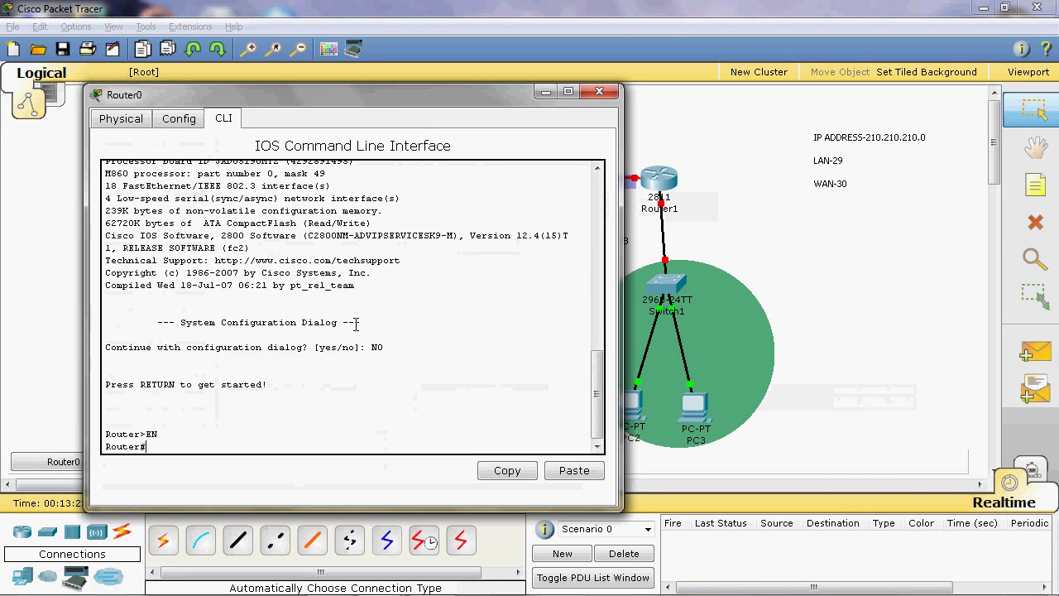
pyautogui.write('conf t')
pyautogui.press('Return')
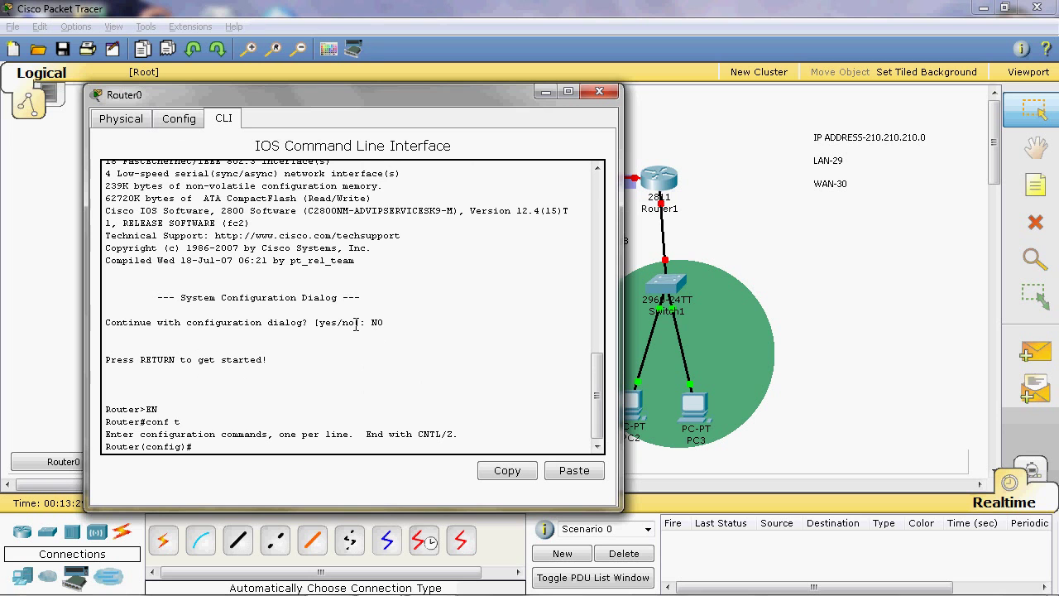
# Assign Fa0/0 210.210.210.1 255.255.255.248, bring it up with no shut, and close the window.
pyautogui.write('int fa0/0')
pyautogui.press('Return')
pyautogui.write('ip add')
pyautogui.press('Tab')
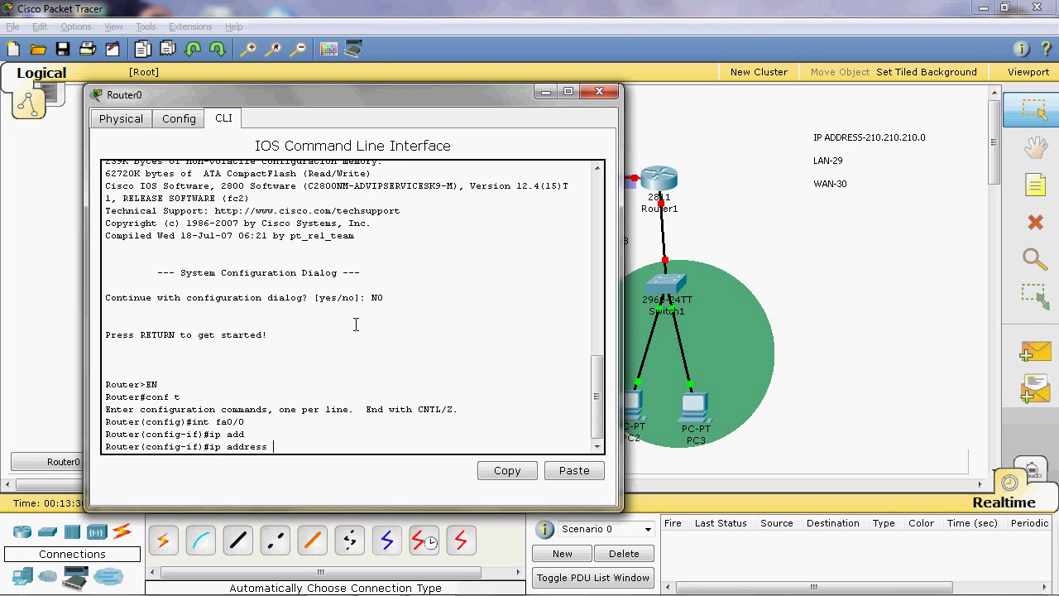
pyautogui.write('210.210.210.1 255.255.255.248')
pyautogui.press('Return')
pyautogui.write('no shut')
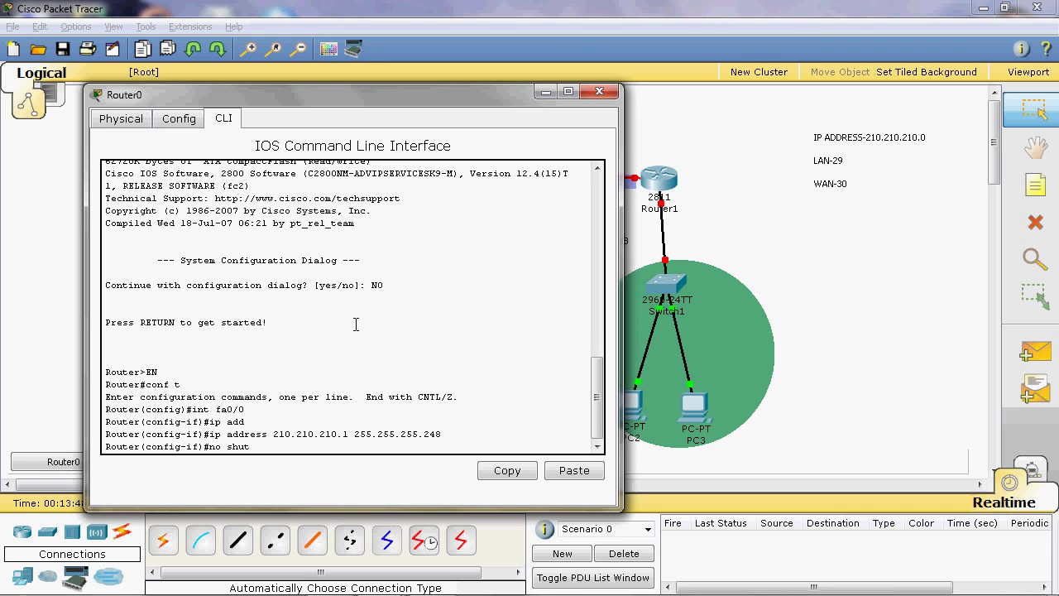
pyautogui.press('Return')
pyautogui.write('exi')
pyautogui.press('Return')
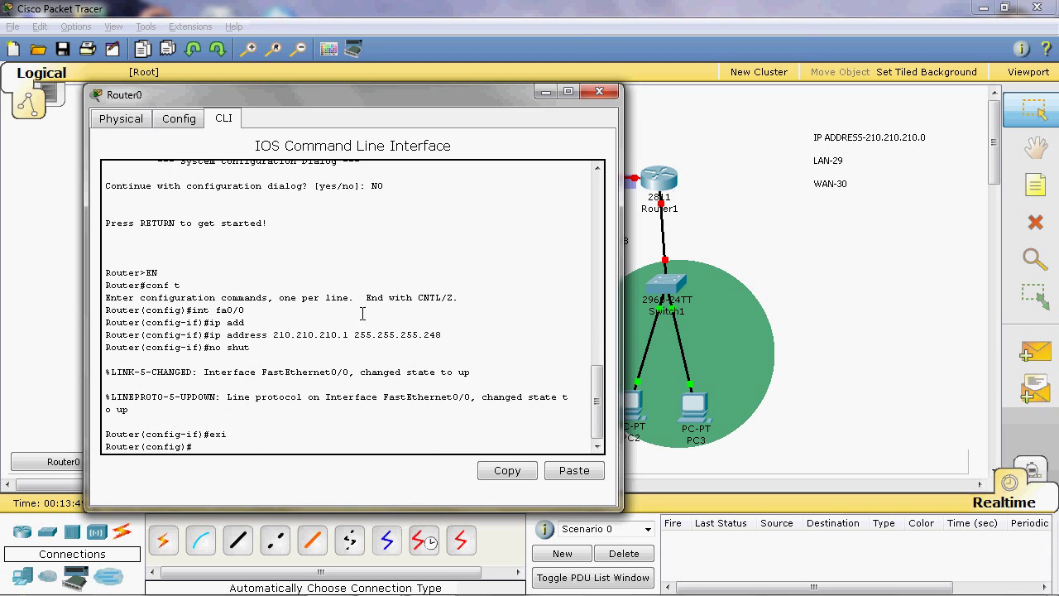
pyautogui.click(599, 91)
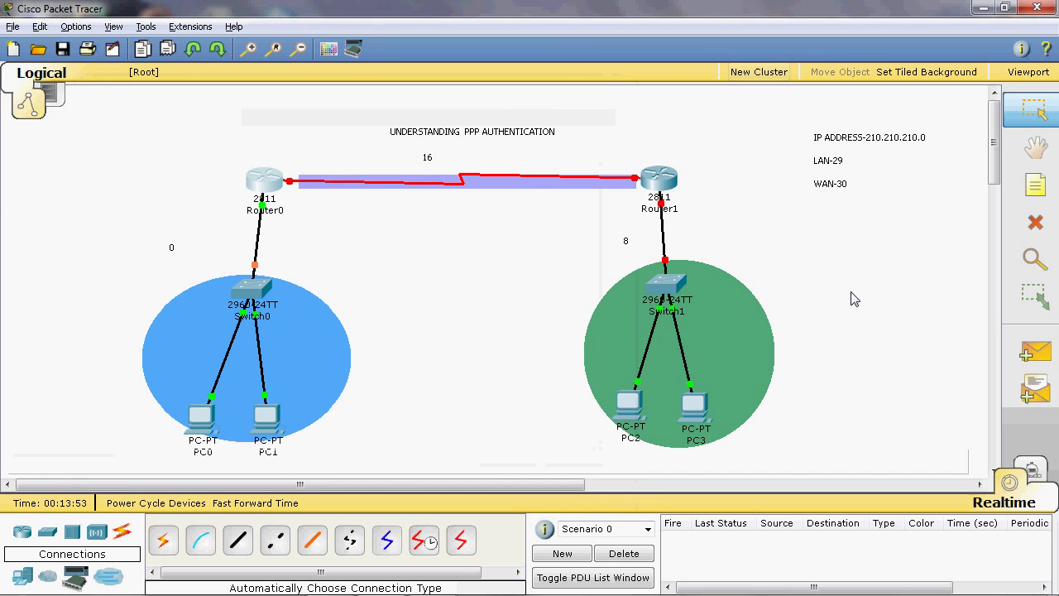
# Give PC2 IP 210.210.210.10, mask 255.255.255.248 and gateway 210.210.210.9.
pyautogui.click(629, 410)
pyautogui.click(176, 56)
pyautogui.click(211, 207)
pyautogui.write('210.210.2')
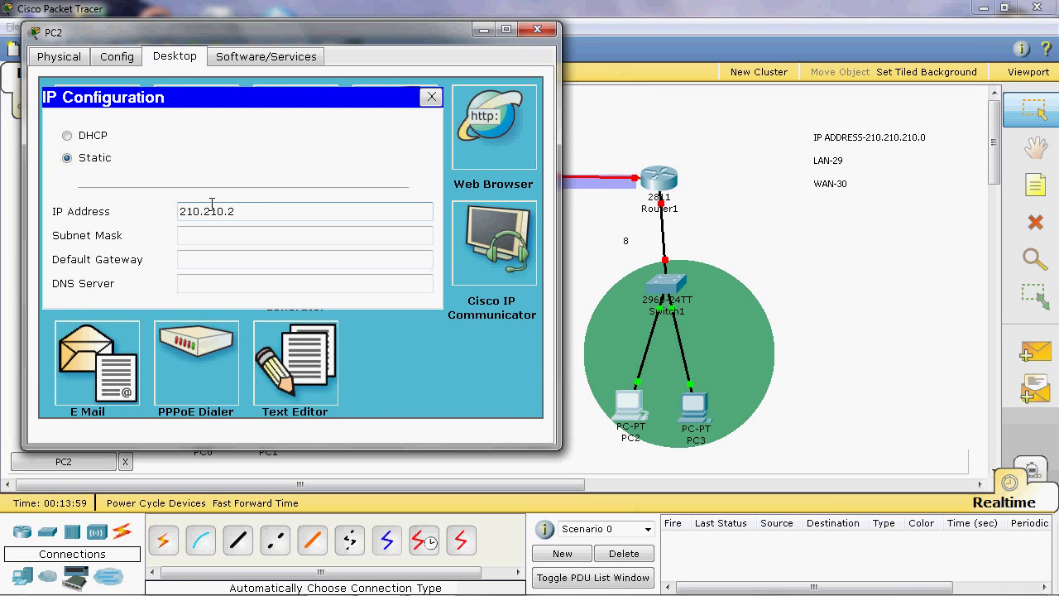
pyautogui.write('10.10')
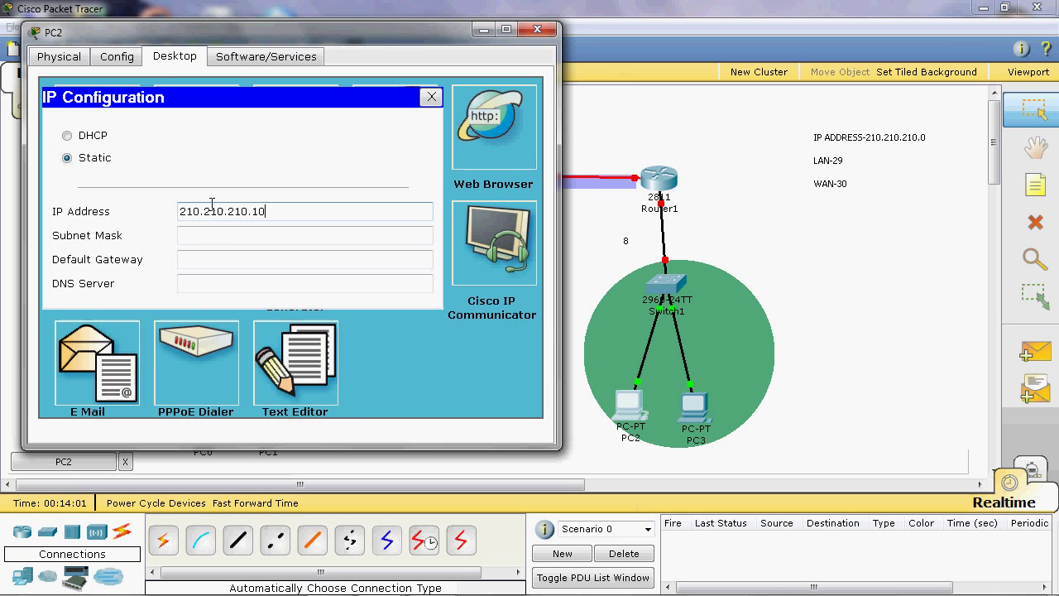
pyautogui.click(295, 236)
pyautogui.press('BackSpace')
pyautogui.write('248')
pyautogui.click(269, 261)
pyautogui.write('210.210.210.9')
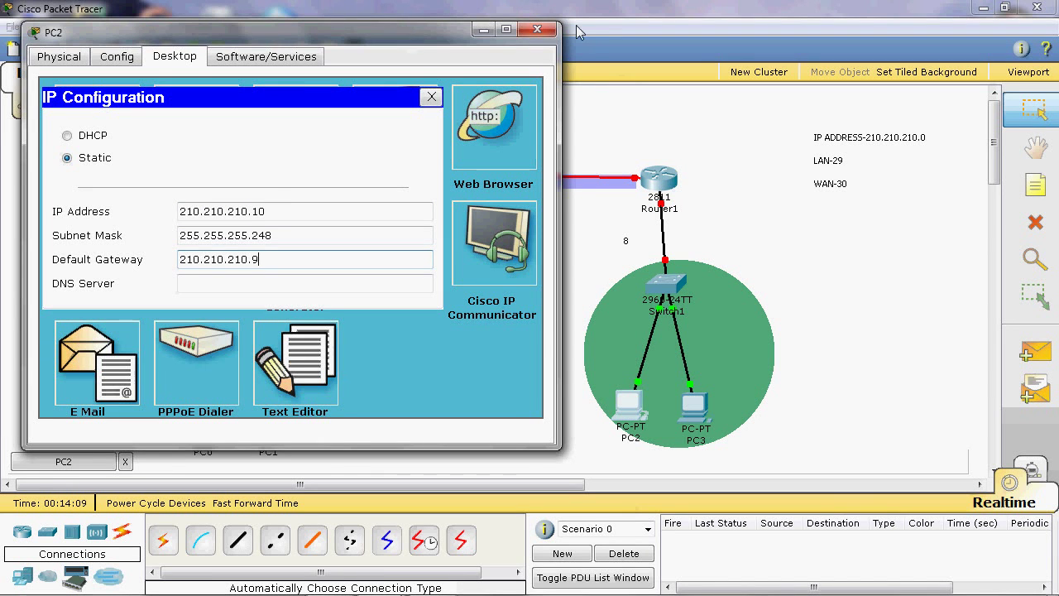
pyautogui.click(537, 29)
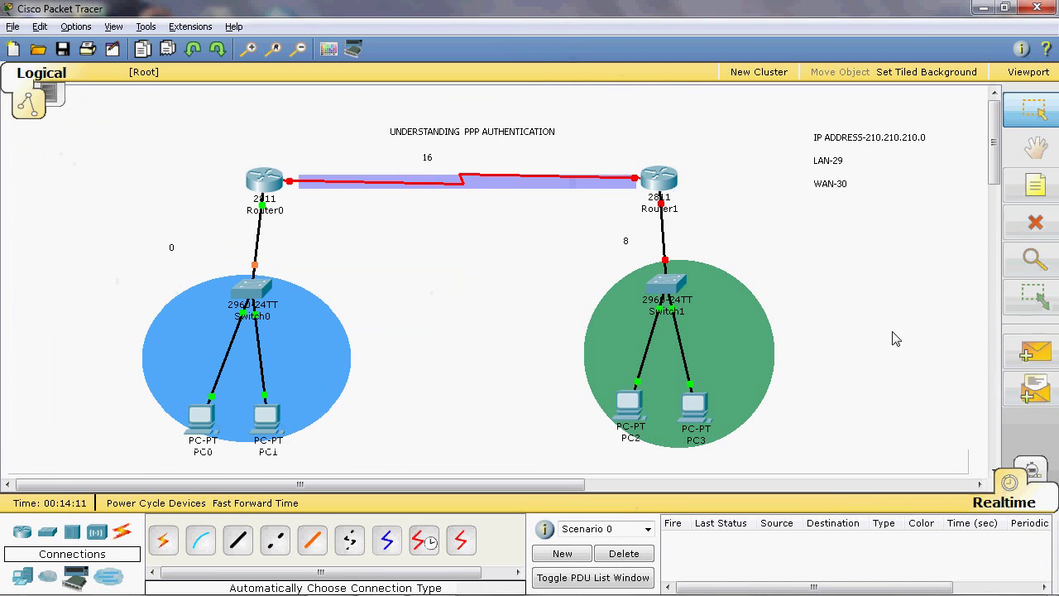
# Give PC3 IP 210.210.210.11, mask 255.255.255.248 and gateway 210.210.210.9.
pyautogui.click(693, 406)
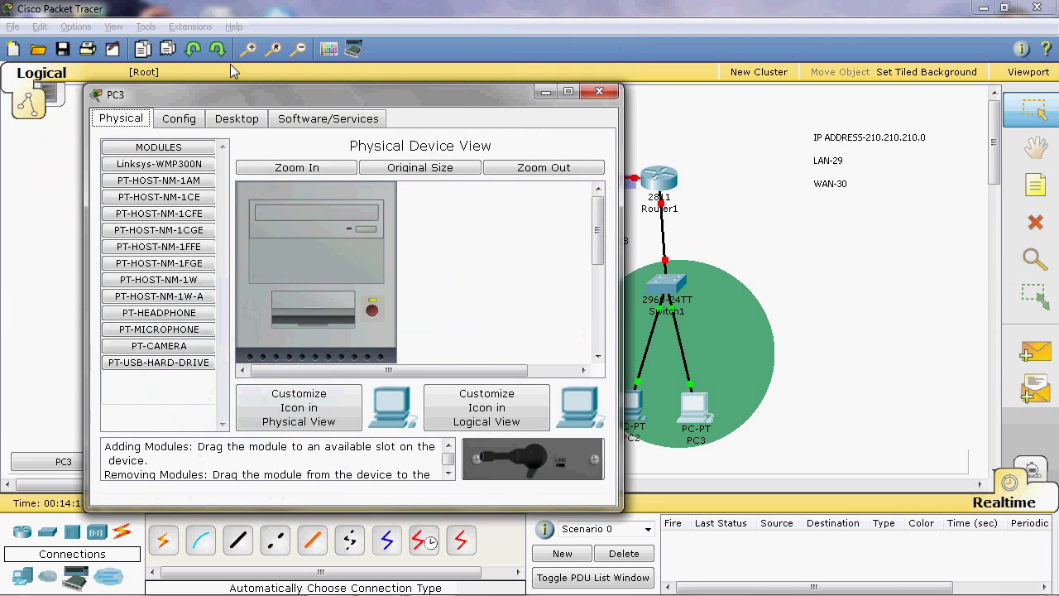
pyautogui.click(237, 118)
pyautogui.click(191, 200)
pyautogui.click(268, 272)
pyautogui.write('210.210.210')
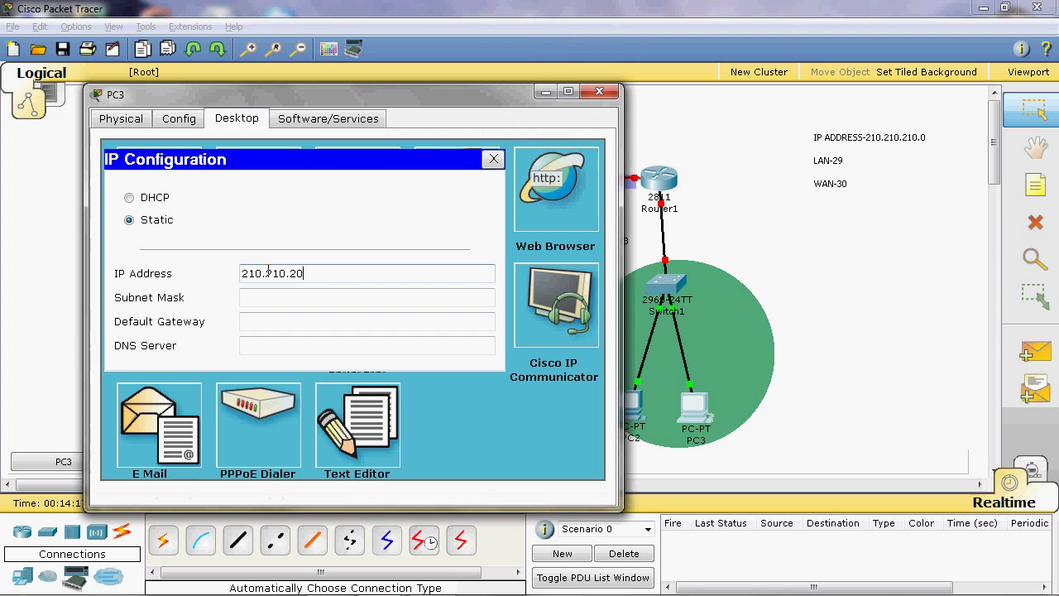
pyautogui.write('.11')
pyautogui.click(344, 296)
pyautogui.press('BackSpace')
pyautogui.write('248')
pyautogui.click(344, 326)
pyautogui.write('210.210.210.9')
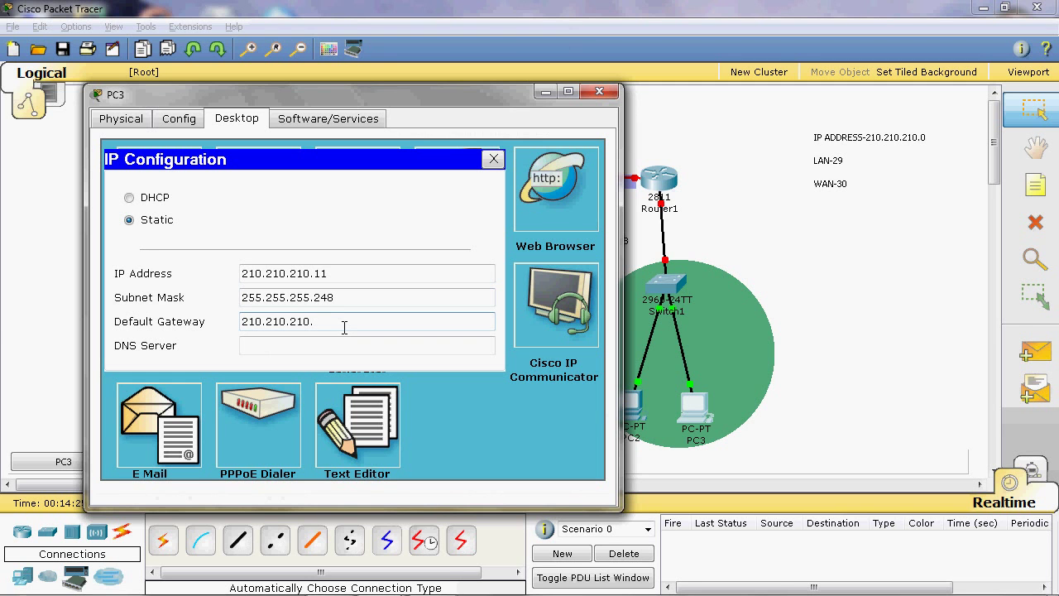
pyautogui.click(599, 91)
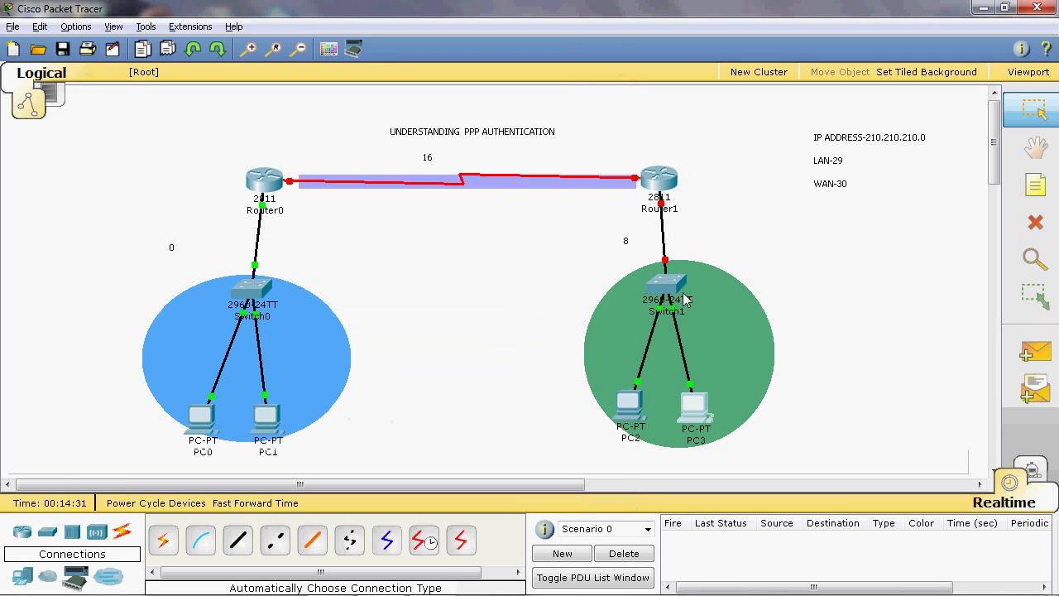
# In Router1's CLI, skip the initial setup dialog and enter global configuration mode.
pyautogui.click(662, 184)
pyautogui.click(163, 58)
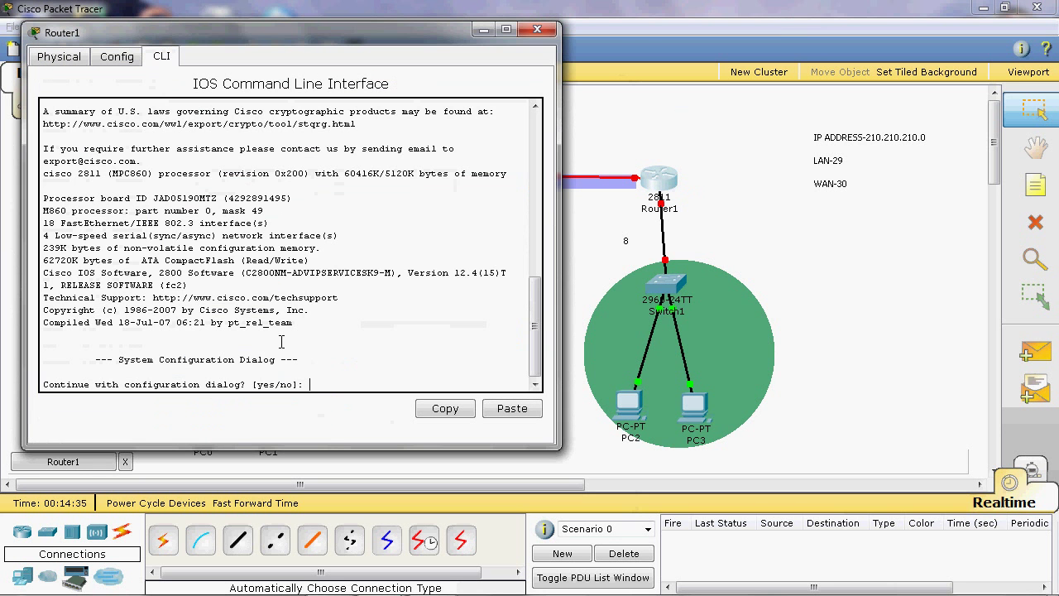
pyautogui.write('no')
pyautogui.press('Return')
pyautogui.press('Return')
pyautogui.write('en')
pyautogui.press('Return')
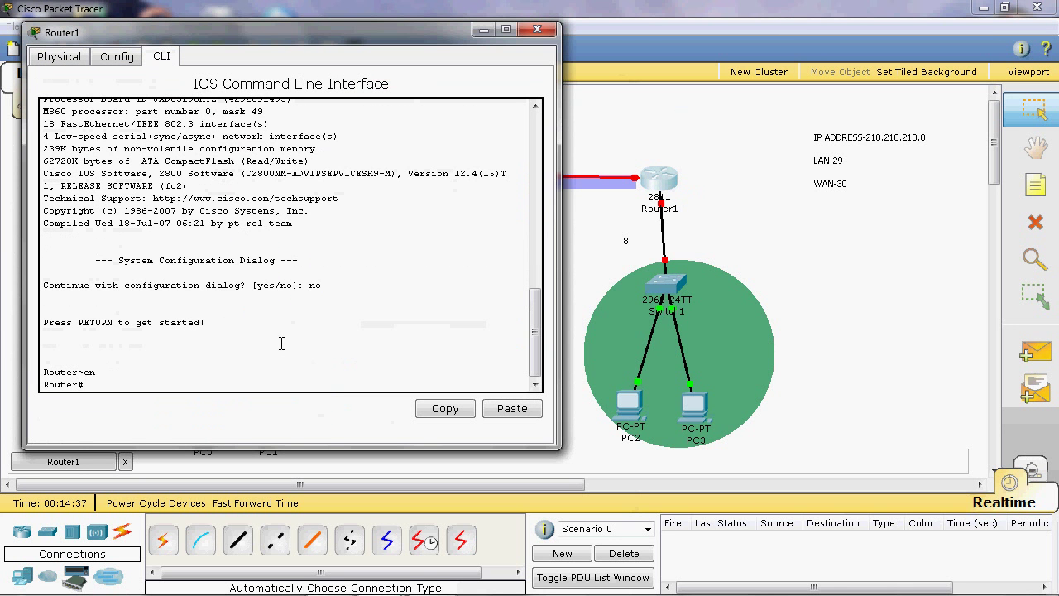
pyautogui.write('conf t')
pyautogui.press('Return')
# Assign Fa0/0 210.210.210.9 255.255.255.248, bring it up with no shut, and close the window.
pyautogui.write('int fa0/0')
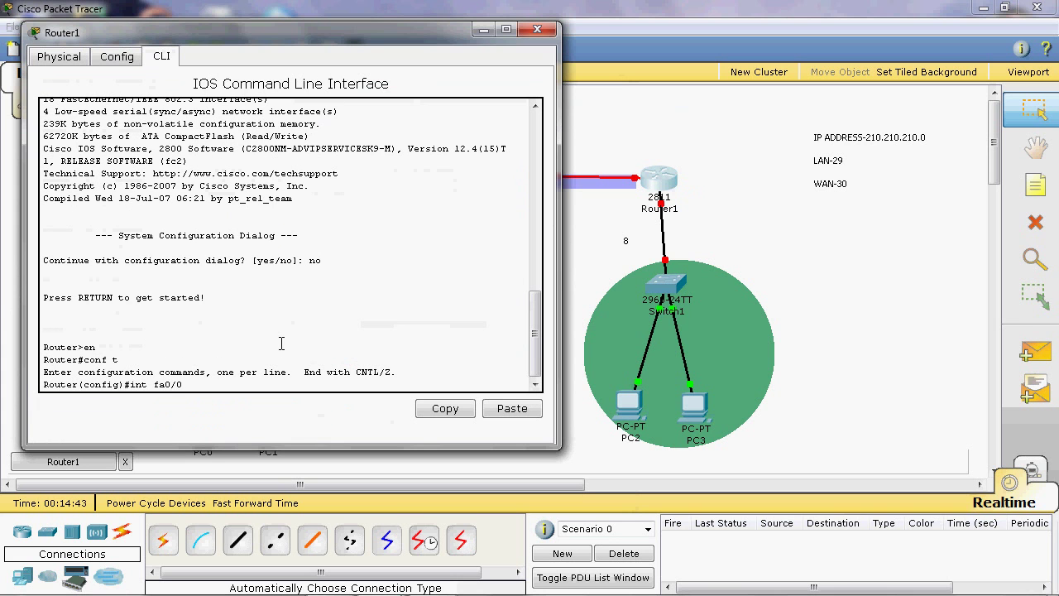
pyautogui.press('Return')
pyautogui.write('ip add')
pyautogui.press('Tab')
pyautogui.write('210.210.210.')
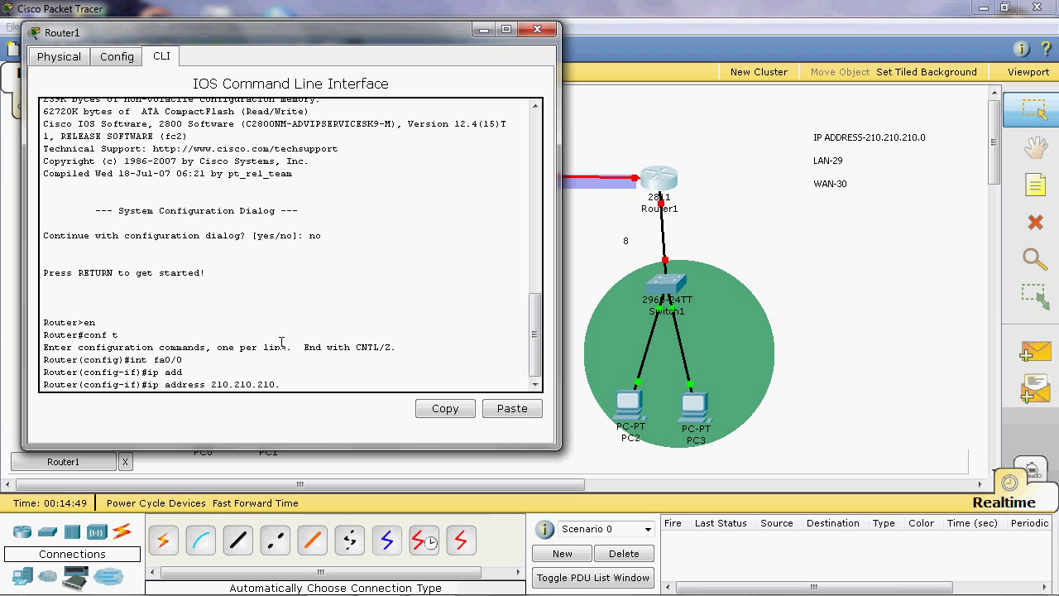
pyautogui.write('9 255.2555.255.25248')
pyautogui.press('Return')
pyautogui.write('no')
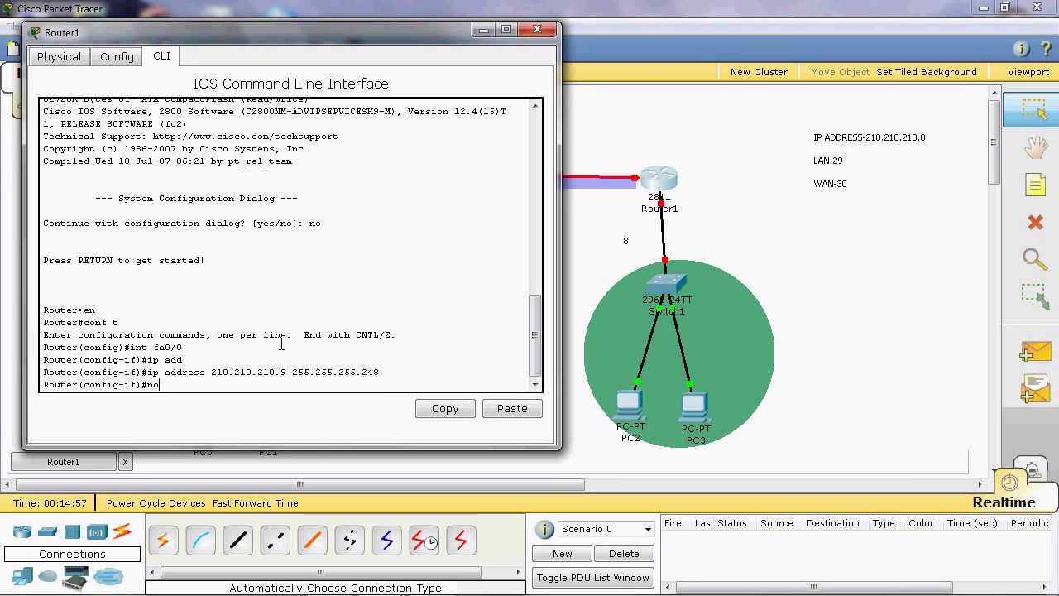
pyautogui.write(' shut')
pyautogui.press('Return')
pyautogui.write('exit')
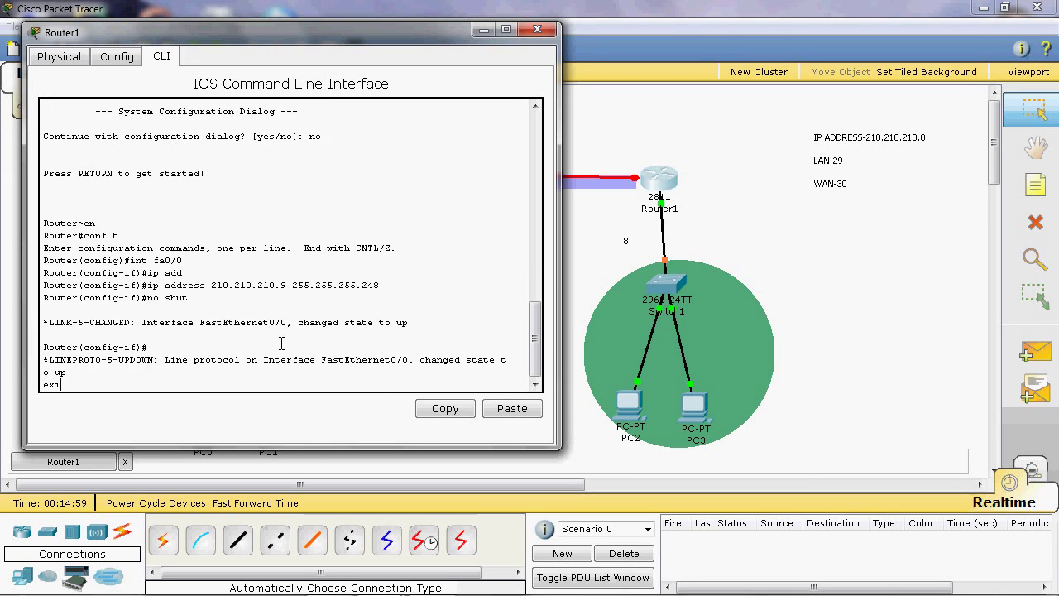
pyautogui.press('Return')
pyautogui.click(537, 29)
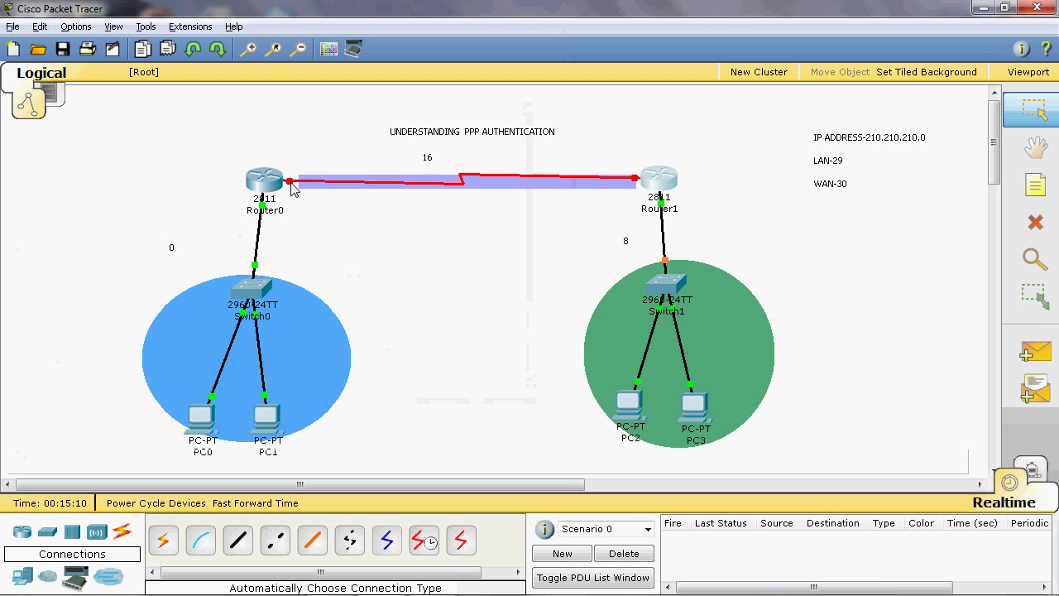
# Reopen Router0's CLI and begin typing the int se0/0/0 command.
pyautogui.moveTo(275, 201)
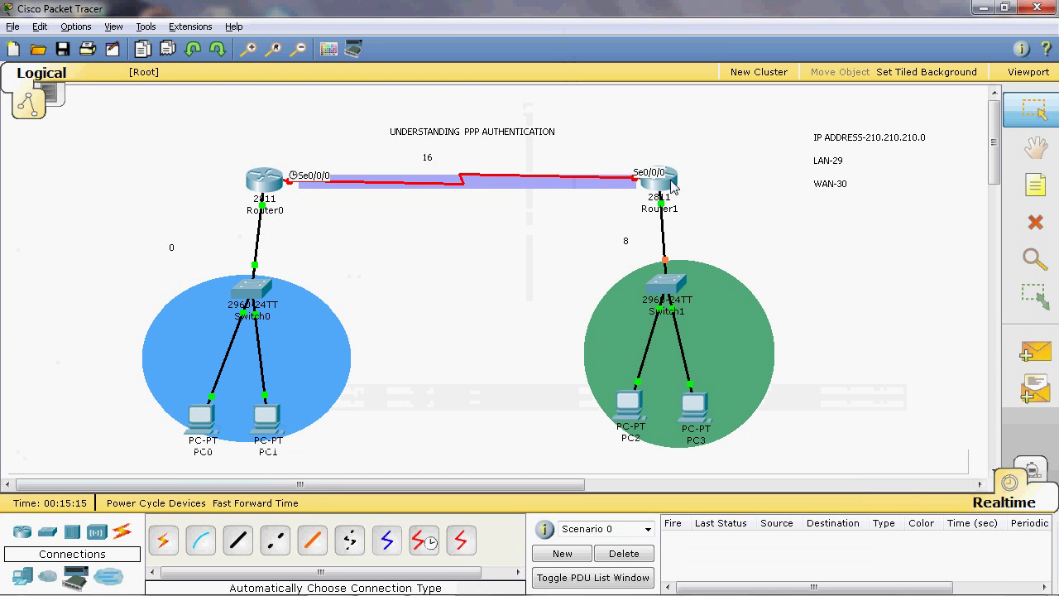
pyautogui.click(257, 181)
pyautogui.write('i')
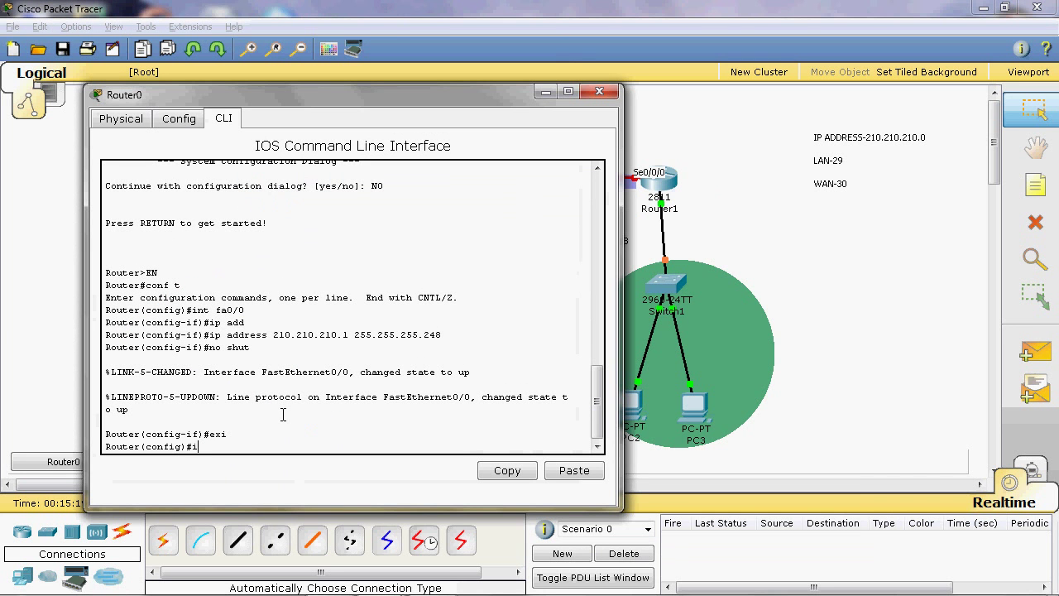
pyautogui.write('nt se0/0/')
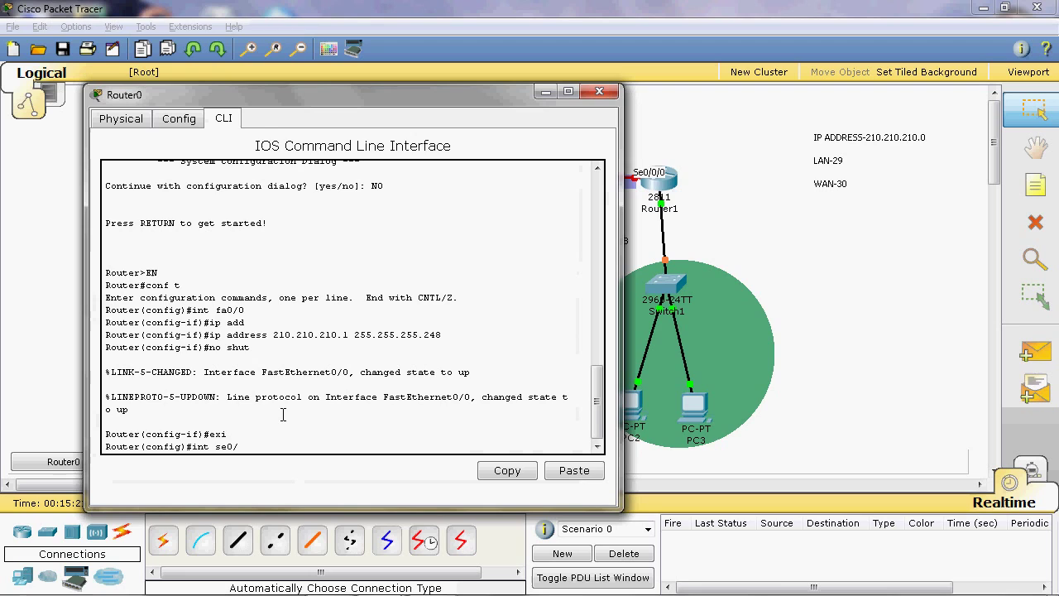